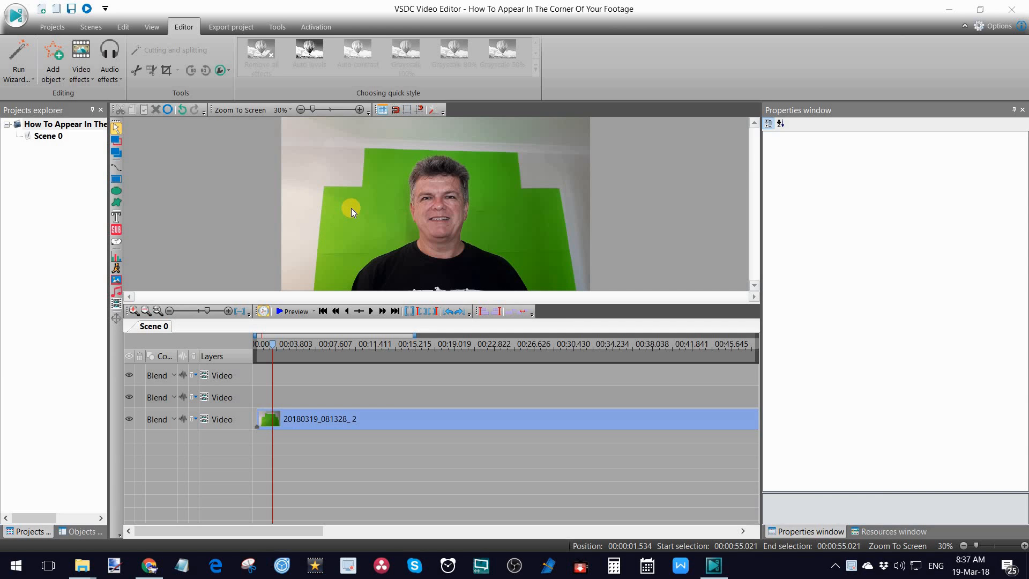
Apply the Background remover effect to clip 20180319_081328_ 2, positioned for the whole parent duration
{"action": "left_click", "coordinate": [417, 419]}
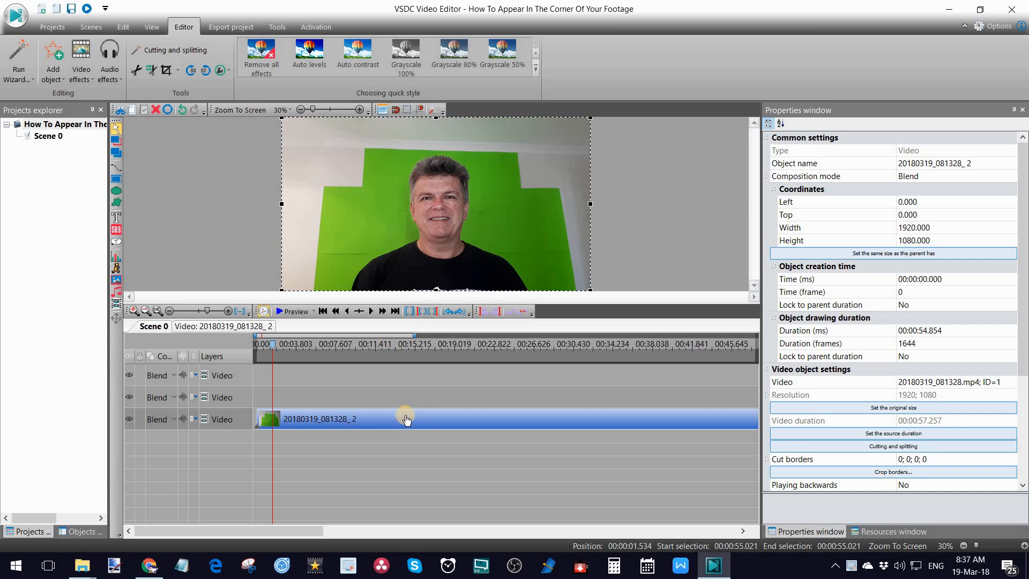
{"action": "right_click", "coordinate": [402, 420]}
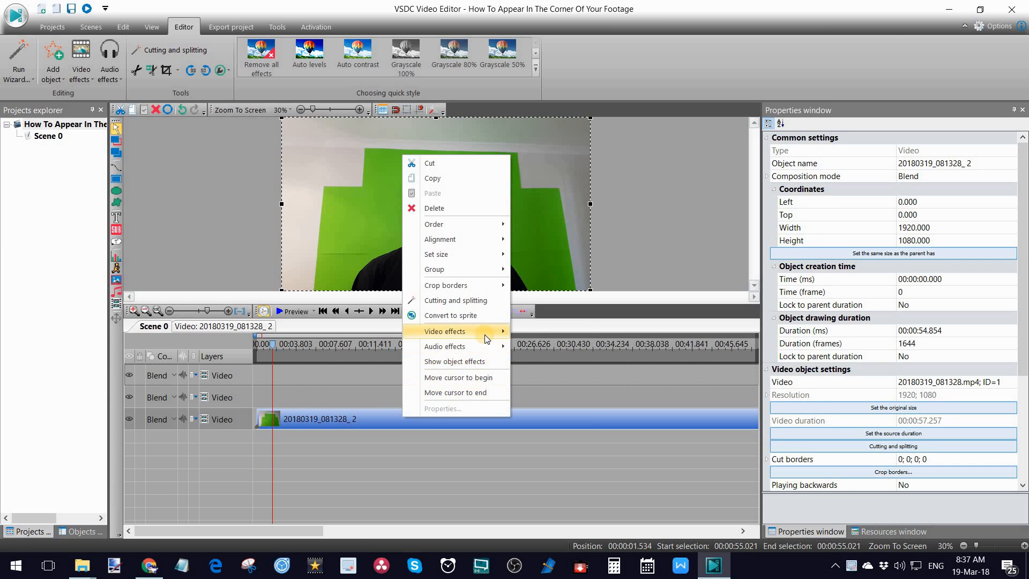
{"action": "mouse_move", "coordinate": [472, 332]}
{"action": "mouse_move", "coordinate": [557, 394]}
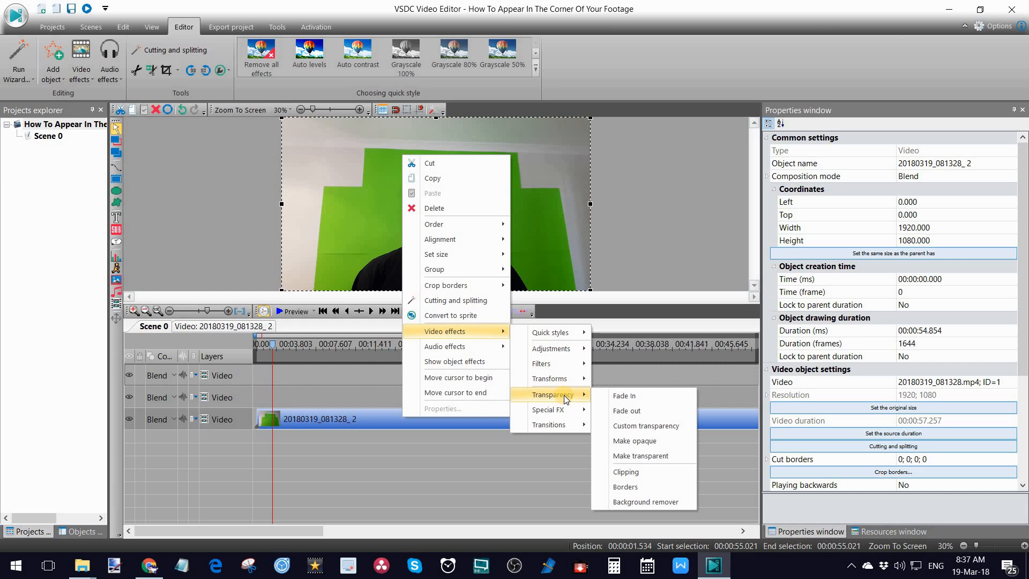
{"action": "left_click", "coordinate": [634, 502]}
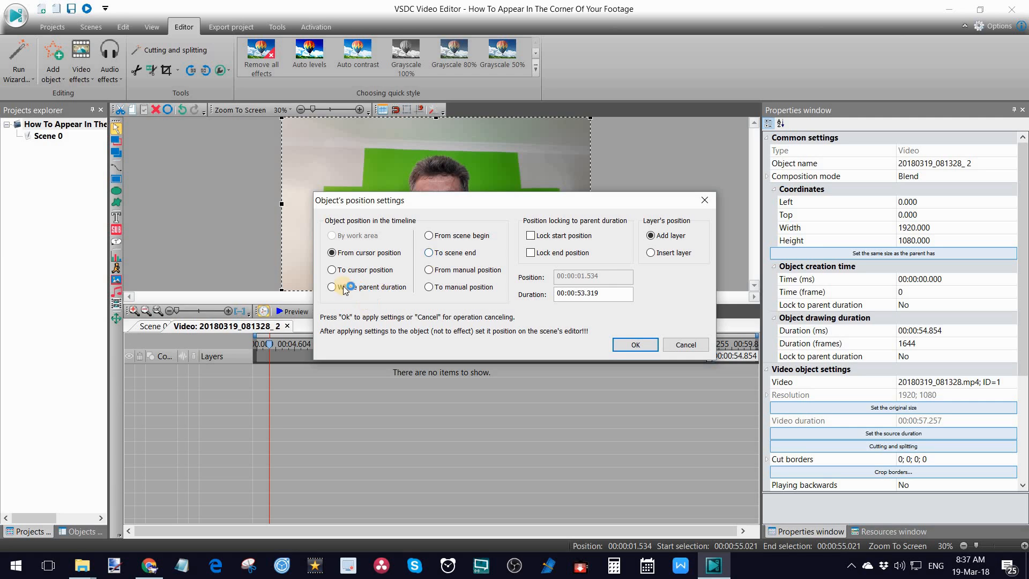
{"action": "left_click", "coordinate": [332, 287]}
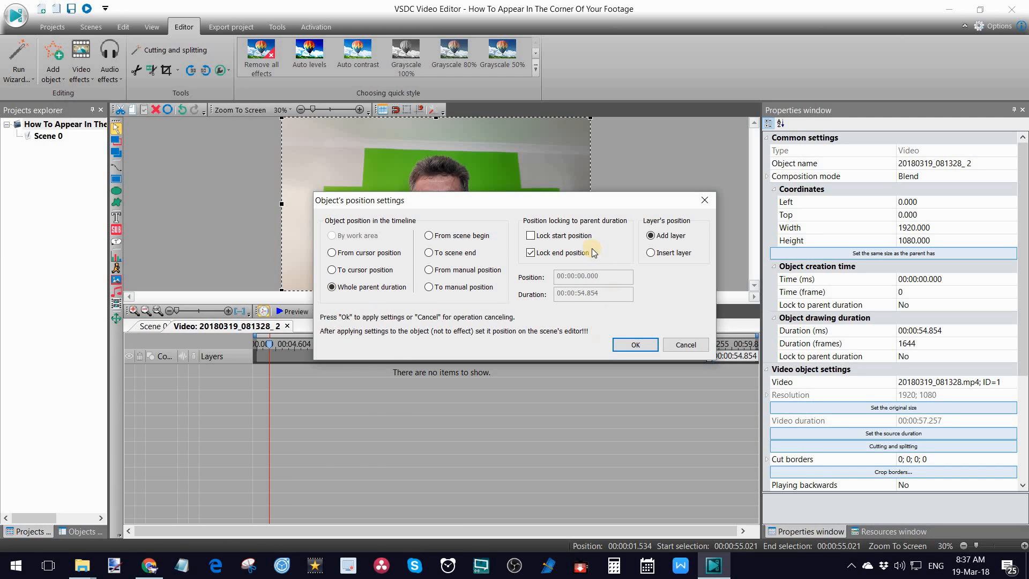
{"action": "left_click", "coordinate": [626, 344]}
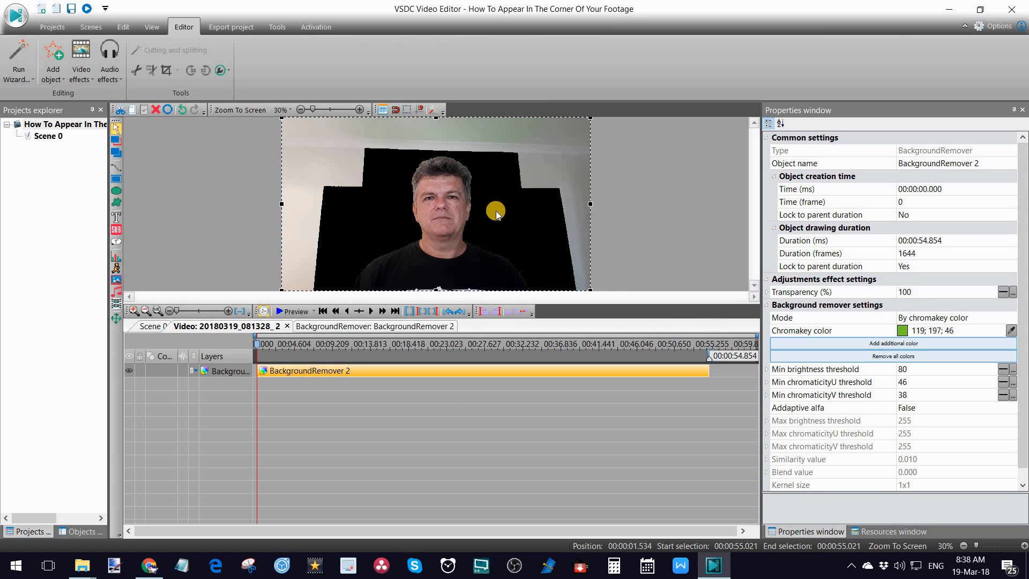
Sample the green backdrop beside the presenter as the background remover's chromakey color and select the Min brightness threshold setting
{"action": "left_click", "coordinate": [1011, 331]}
{"action": "left_click", "coordinate": [485, 206]}
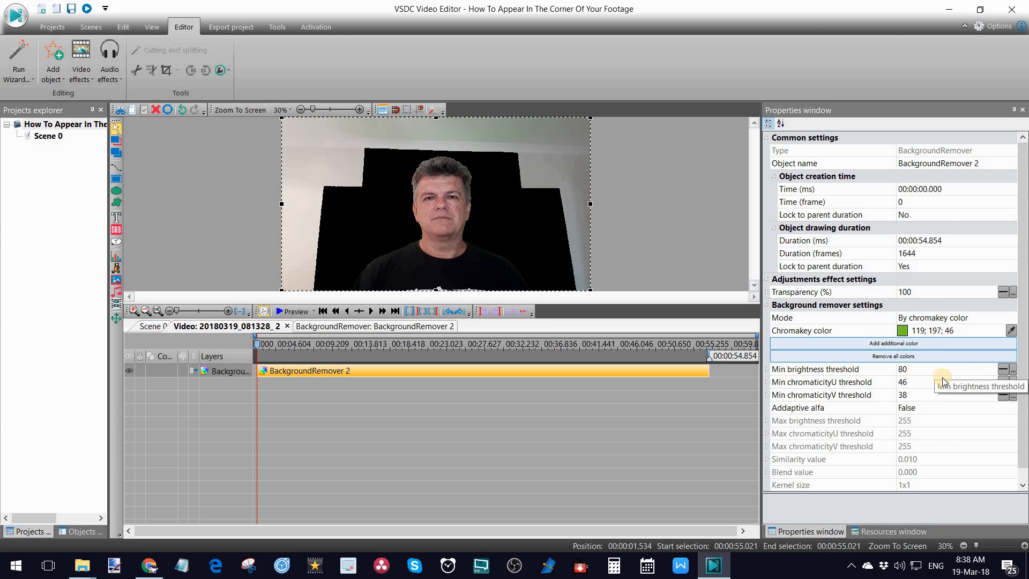
{"action": "left_click", "coordinate": [984, 372]}
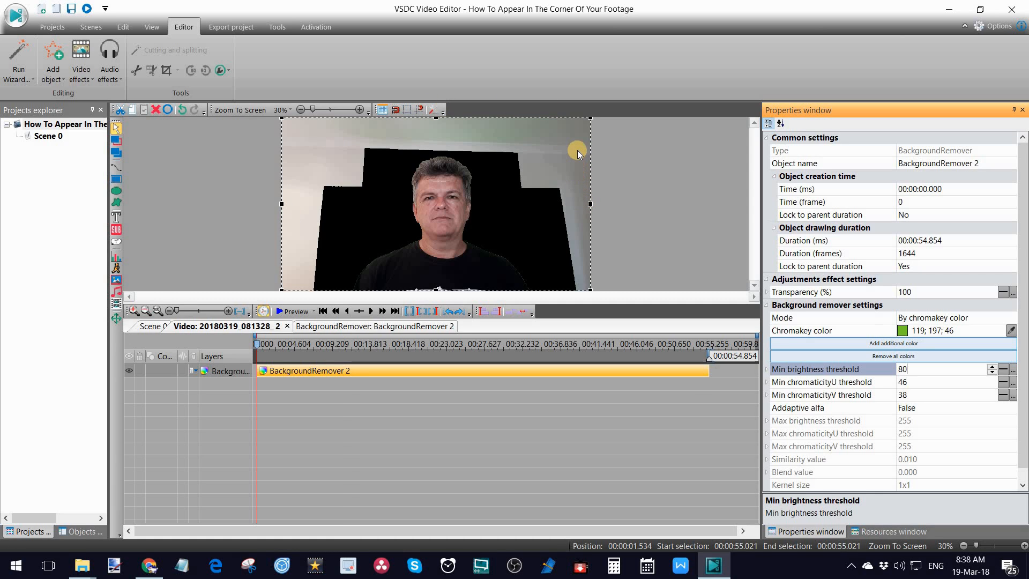
Inside clip 20180319_081328_ 2, draw a free shape about 1240 by 920 pixels over the presenter, lasting the whole parent duration
{"action": "left_click", "coordinate": [149, 326]}
{"action": "left_click", "coordinate": [370, 421]}
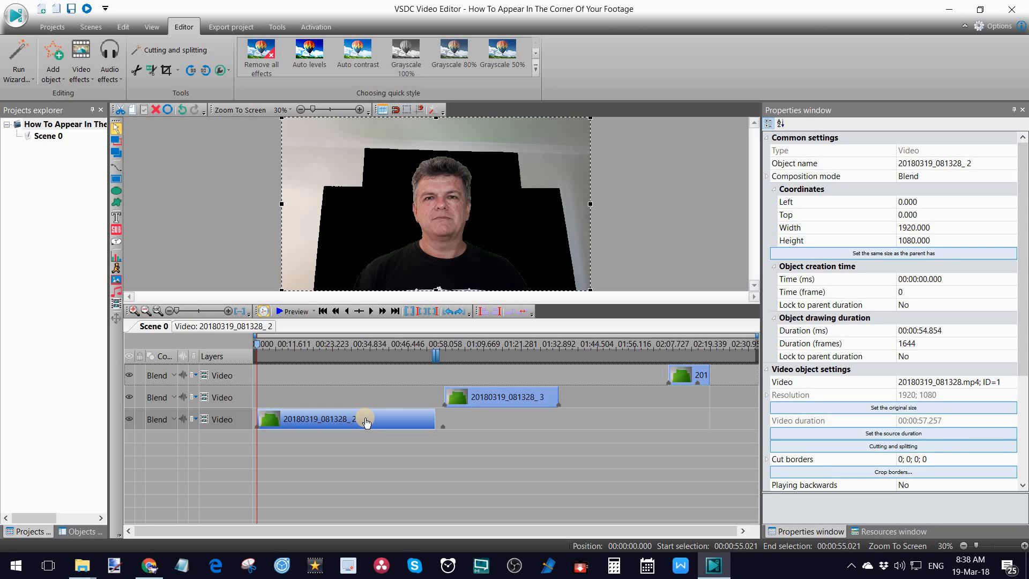
{"action": "double_click", "coordinate": [366, 420]}
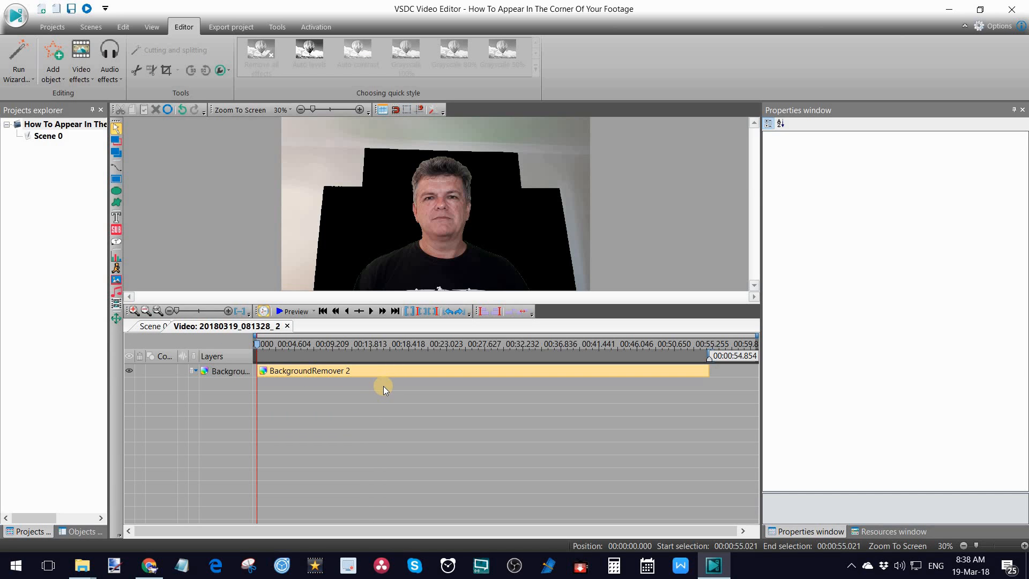
{"action": "left_click", "coordinate": [117, 204]}
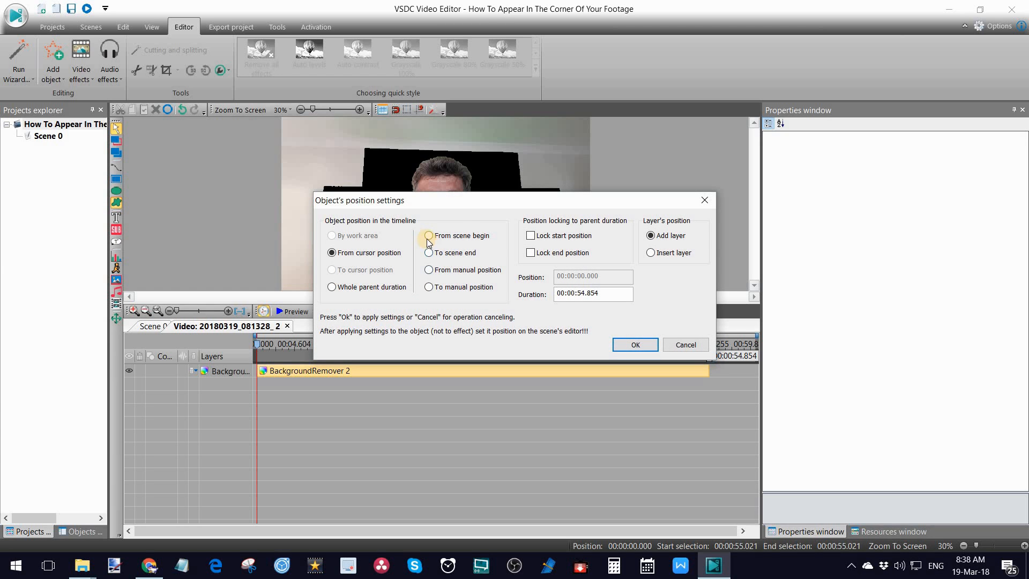
{"action": "left_click", "coordinate": [332, 286]}
{"action": "left_click", "coordinate": [635, 344]}
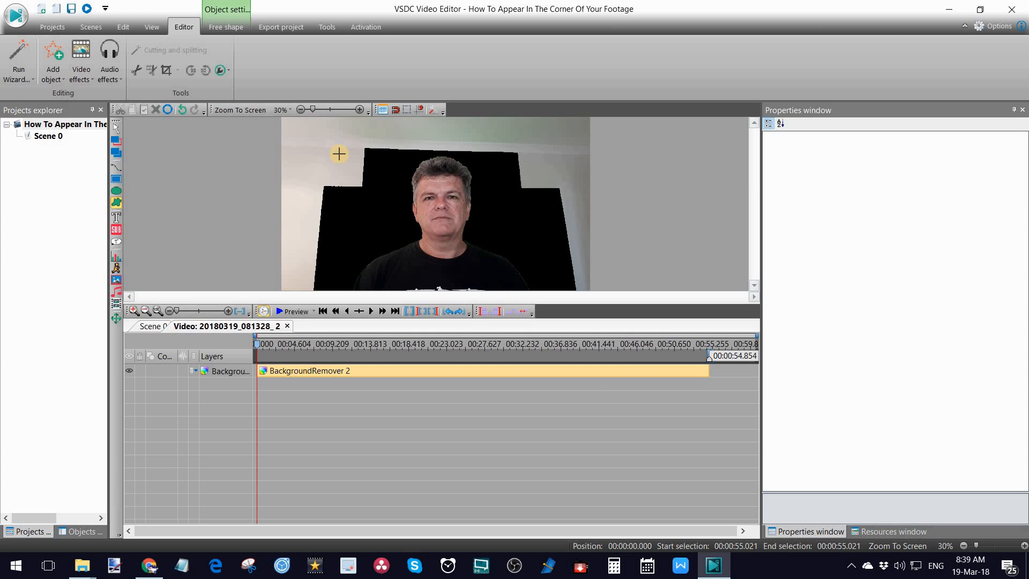
{"action": "mouse_move", "coordinate": [339, 154]}
{"action": "left_mouse_down"}
{"action": "mouse_move", "coordinate": [476, 193]}
{"action": "mouse_move", "coordinate": [554, 293]}
{"action": "mouse_move", "coordinate": [506, 291]}
{"action": "mouse_move", "coordinate": [538, 300]}
{"action": "left_mouse_up"}
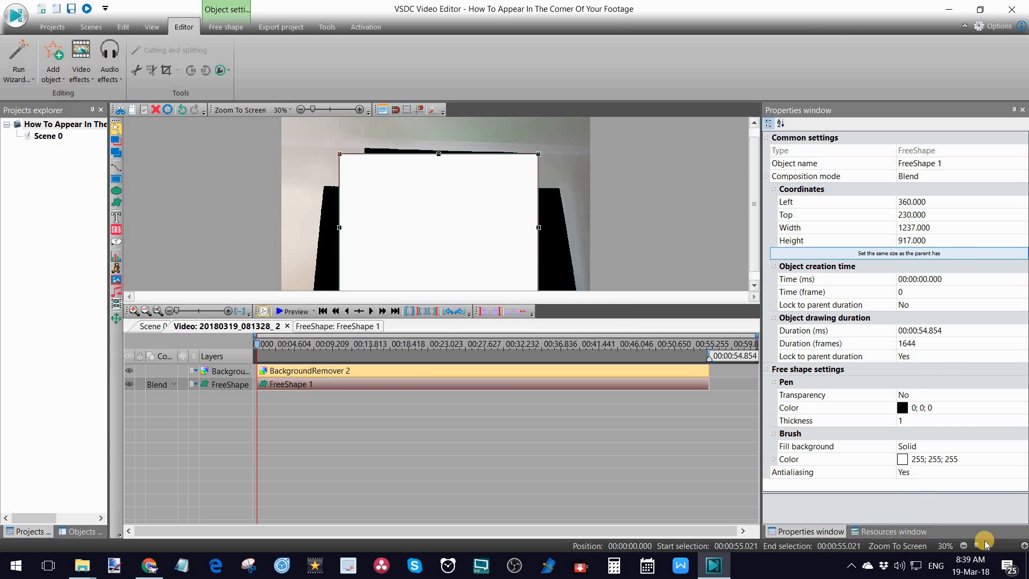
Set the free shape's brush color to black and match its size to the parent video
{"action": "left_click", "coordinate": [905, 459]}
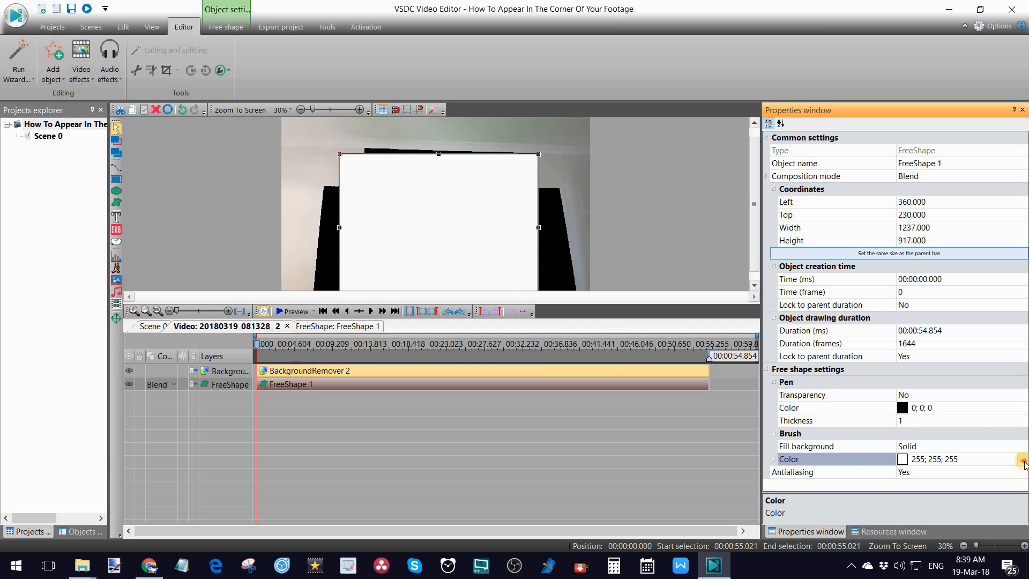
{"action": "left_click", "coordinate": [1021, 459]}
{"action": "left_click", "coordinate": [527, 317]}
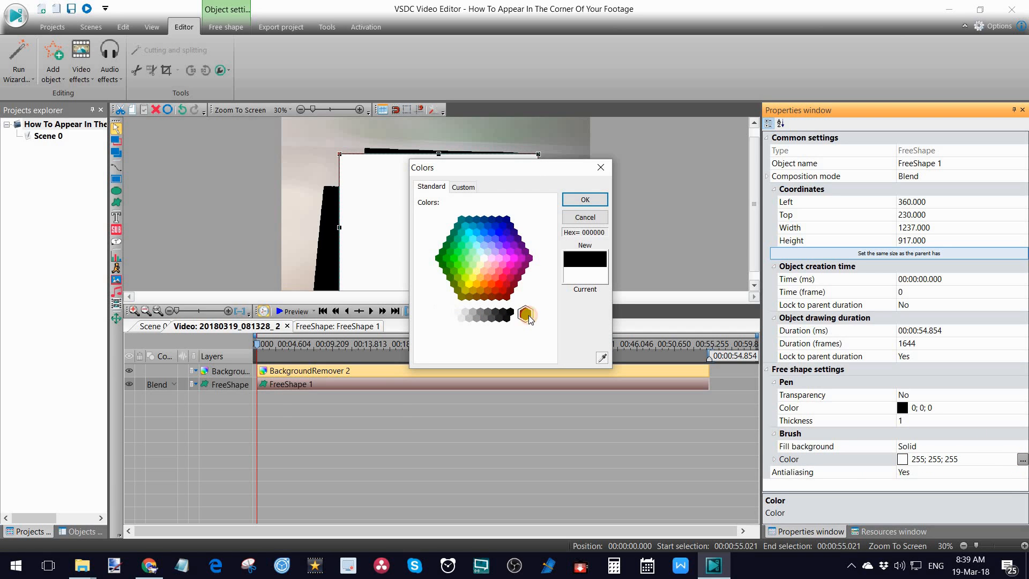
{"action": "left_click", "coordinate": [585, 200]}
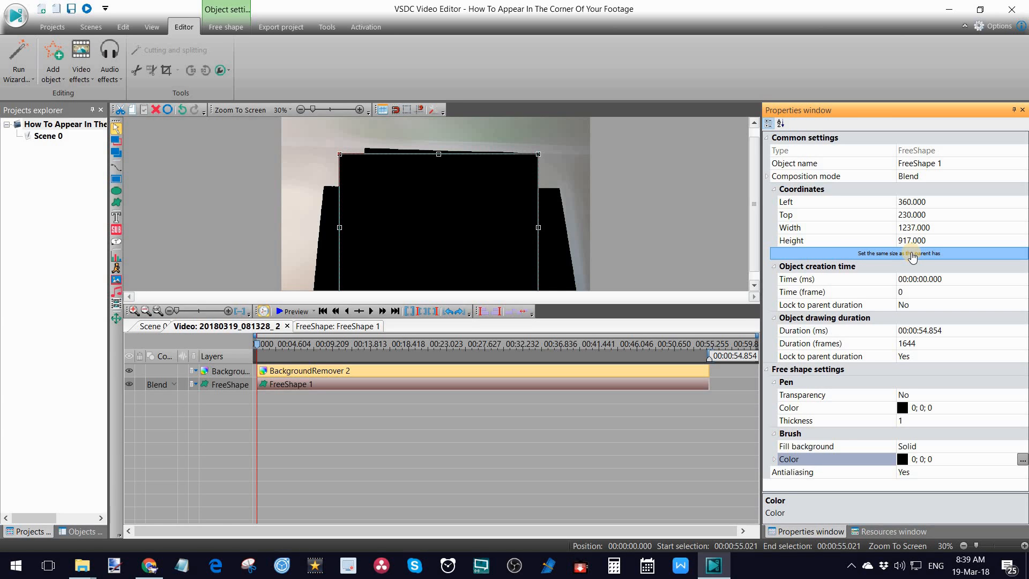
{"action": "left_click", "coordinate": [913, 258]}
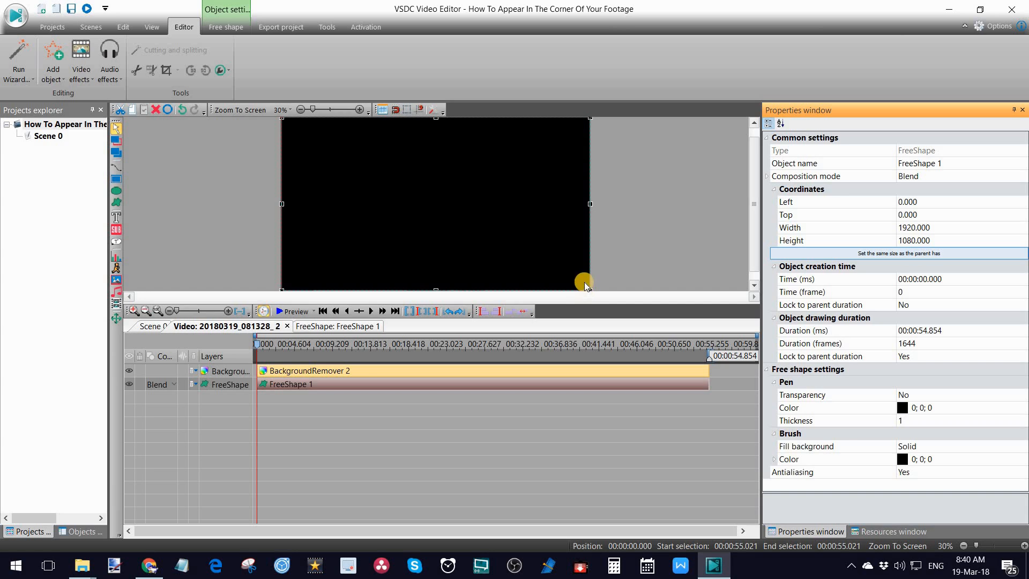
Delete all four default points of the free shape and return to the clip's layer level
{"action": "left_click", "coordinate": [328, 328]}
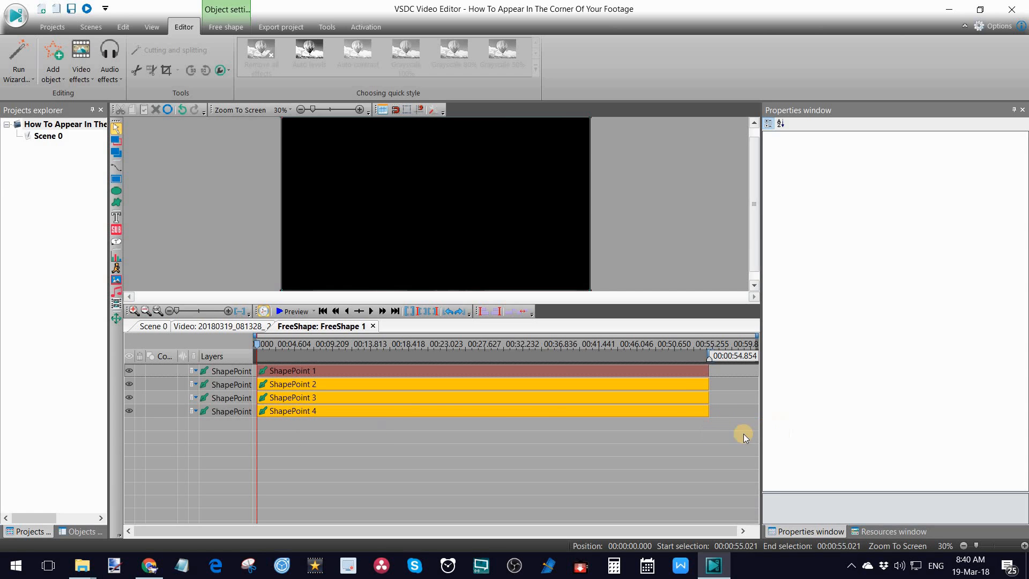
{"action": "left_click_drag", "start_coordinate": [730, 436], "coordinate": [635, 378]}
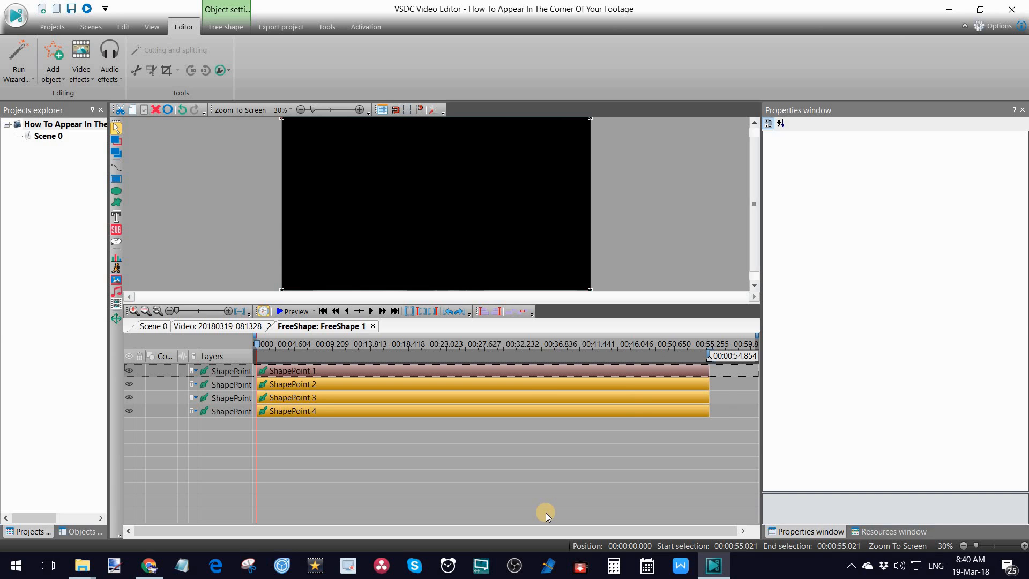
{"action": "key", "text": "Delete"}
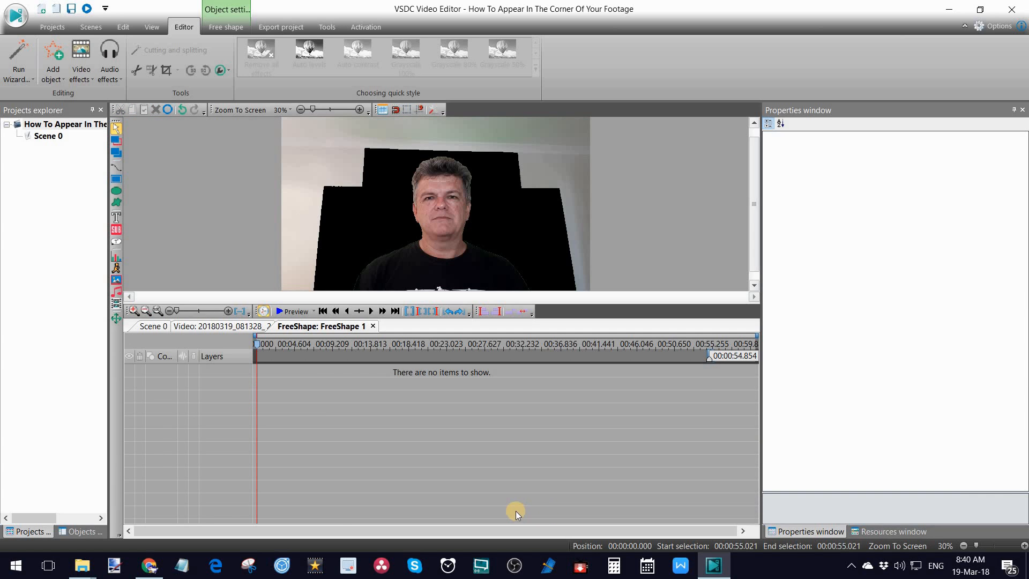
{"action": "left_click", "coordinate": [222, 325]}
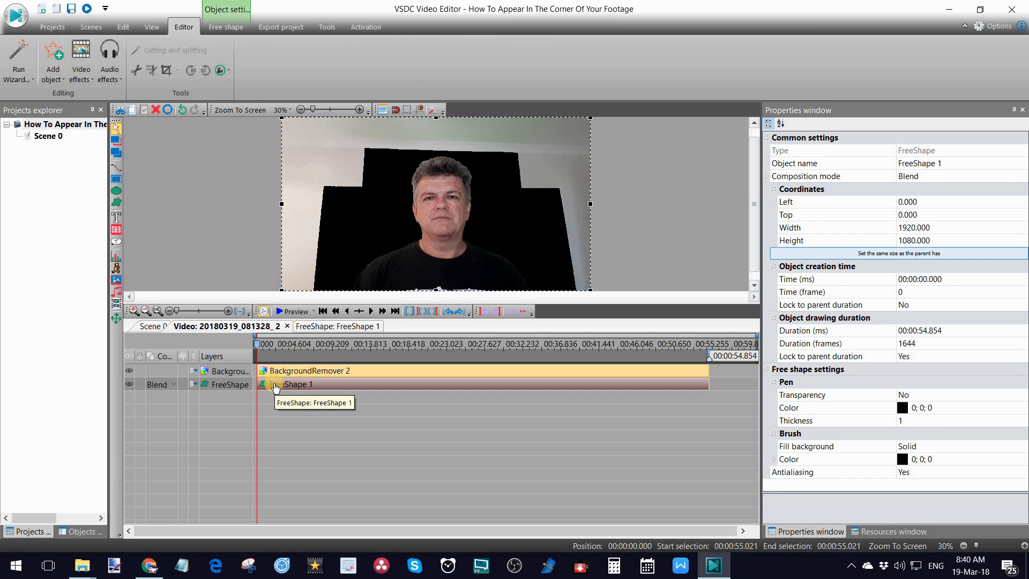
Start a new shape in the free shape and place eight points just inside the removed green backdrop's outline, enclosing the presenter
{"action": "left_click", "coordinate": [327, 328]}
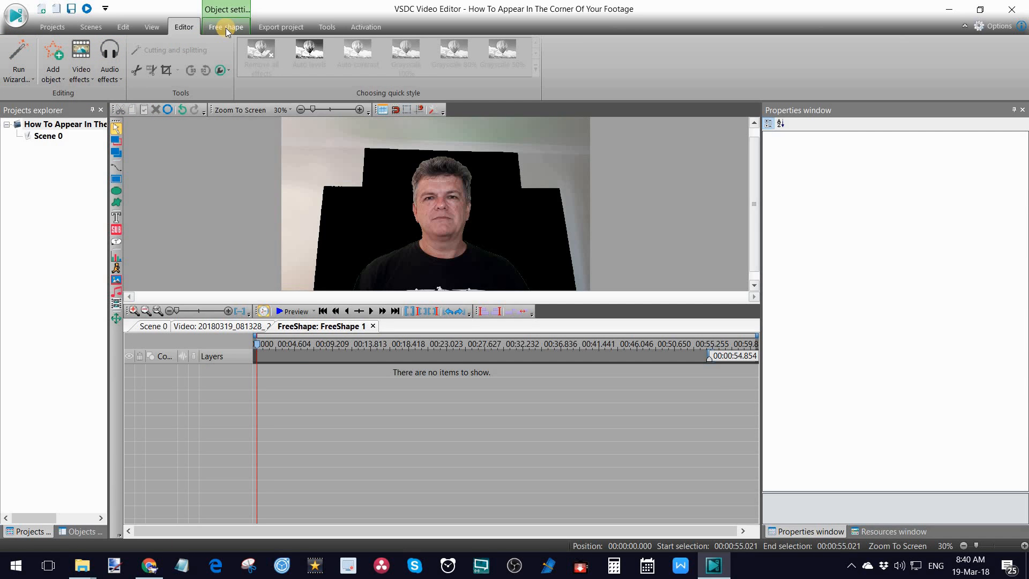
{"action": "left_click", "coordinate": [225, 28]}
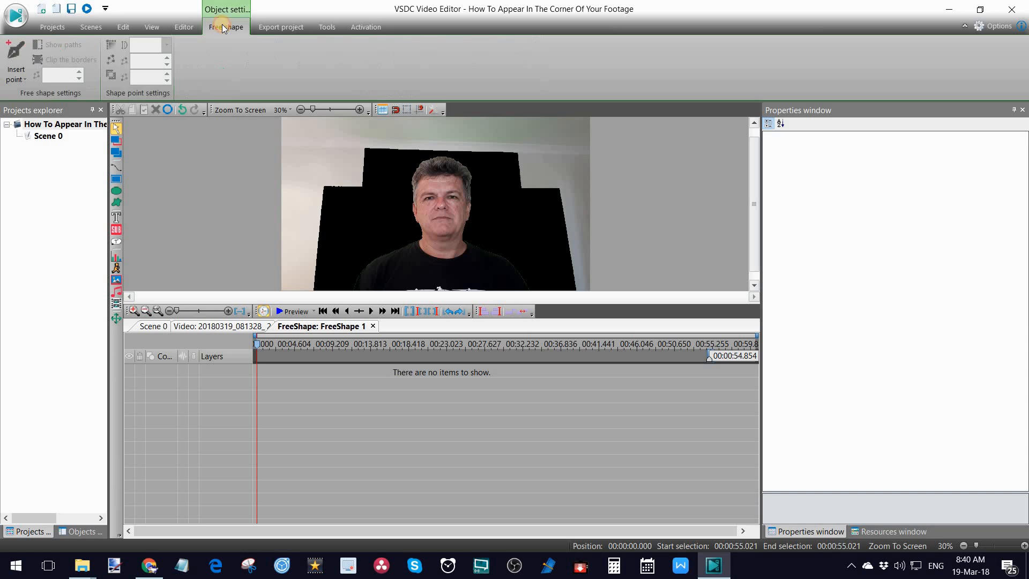
{"action": "left_click", "coordinate": [24, 80]}
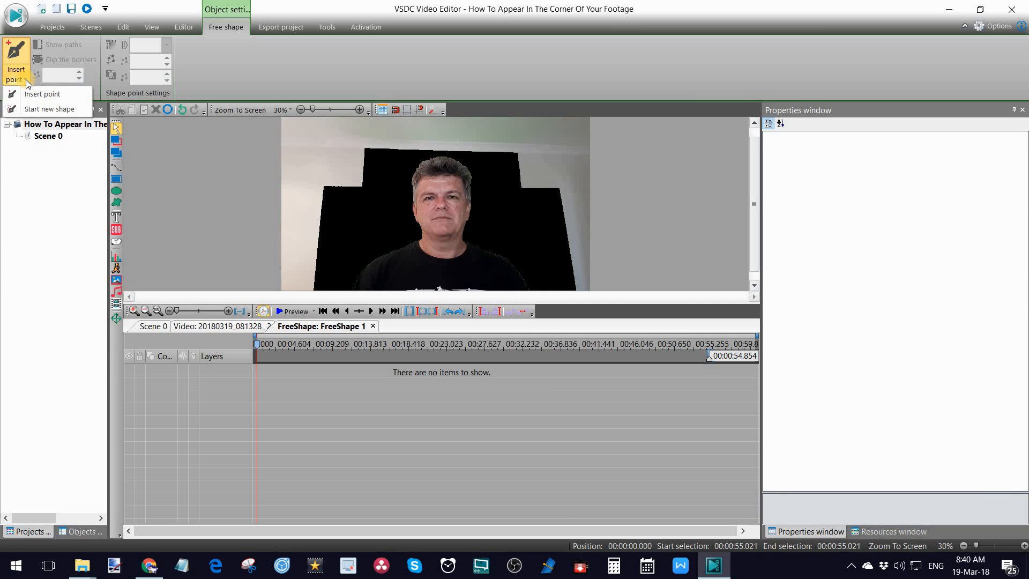
{"action": "left_click", "coordinate": [45, 108]}
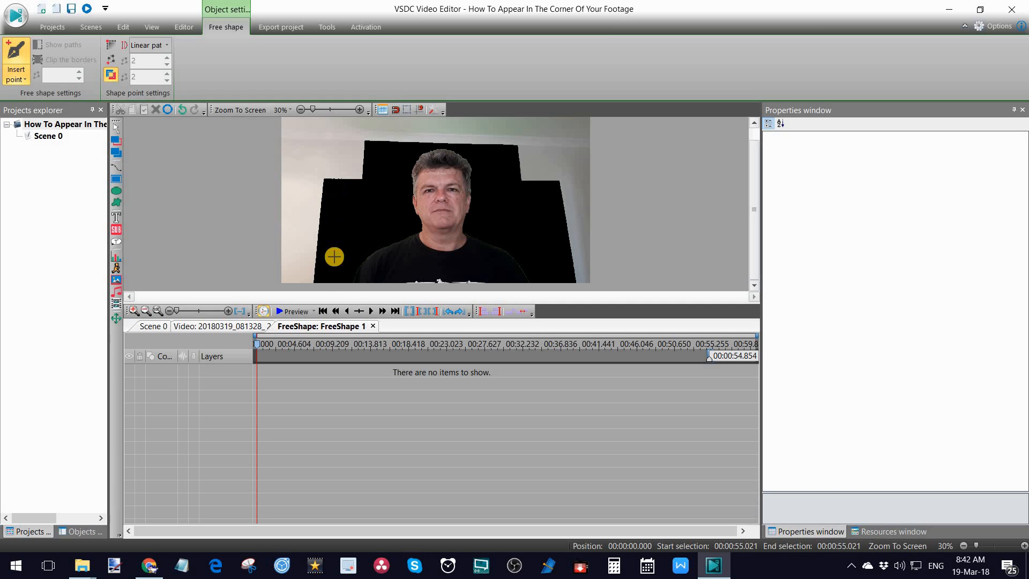
{"action": "left_click", "coordinate": [337, 196]}
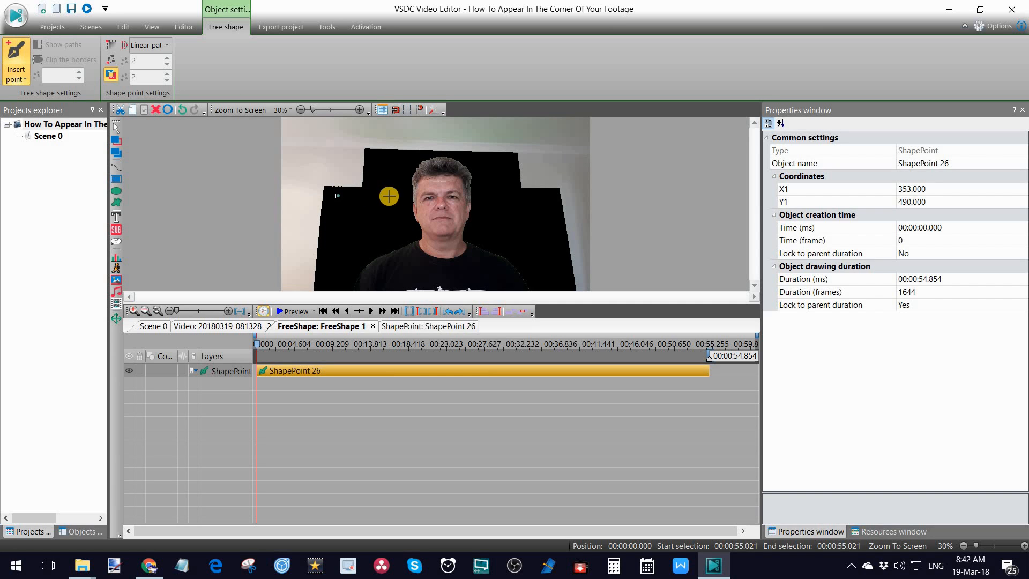
{"action": "left_click", "coordinate": [378, 192]}
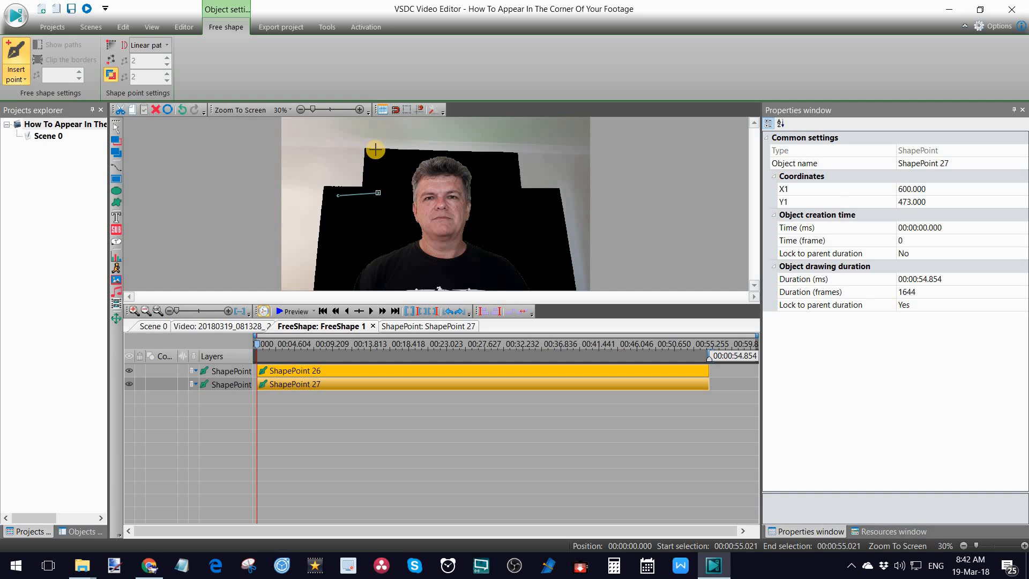
{"action": "left_click", "coordinate": [377, 153]}
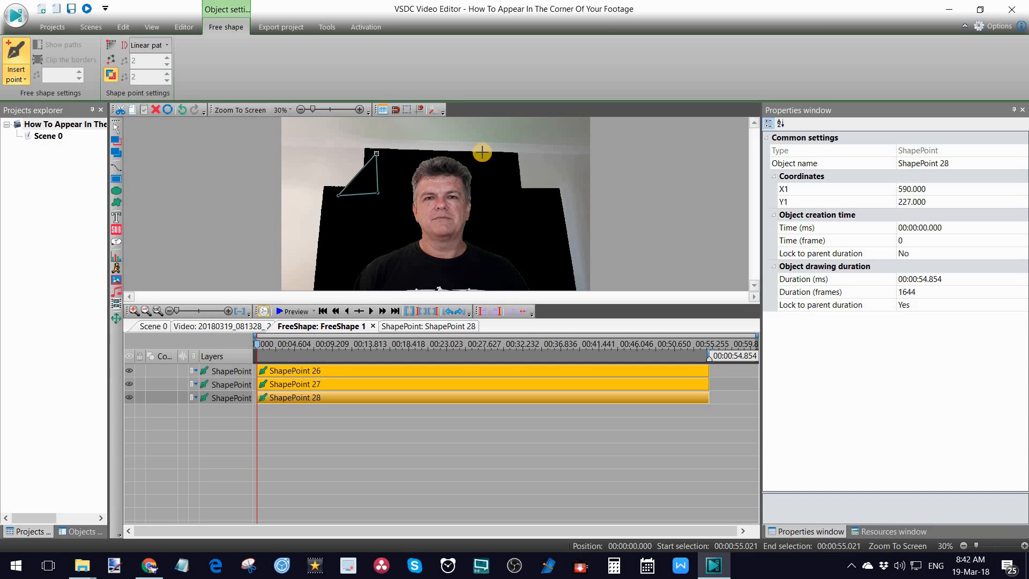
{"action": "left_click", "coordinate": [511, 154]}
{"action": "left_click", "coordinate": [515, 192]}
{"action": "left_click", "coordinate": [553, 192]}
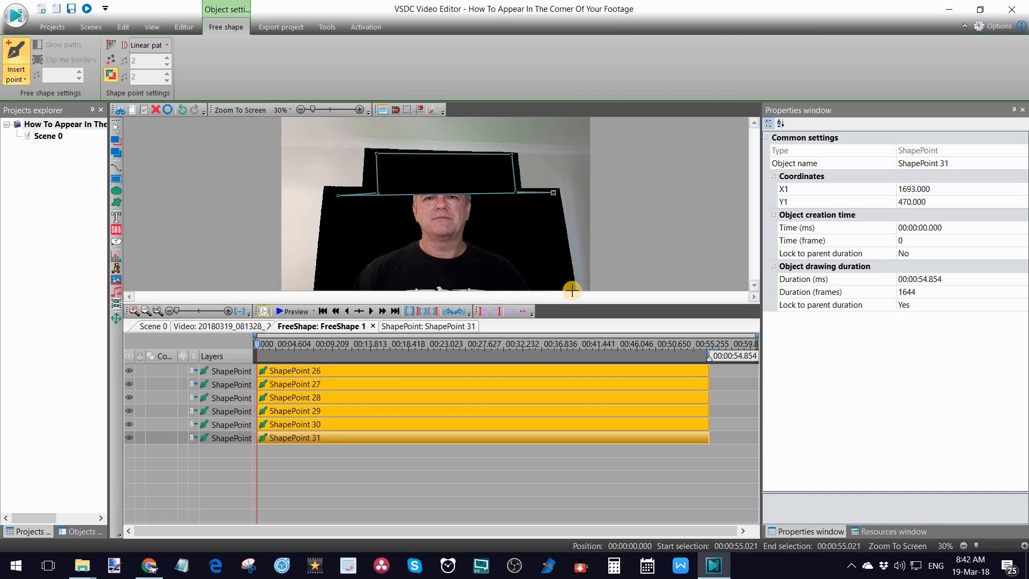
{"action": "left_click", "coordinate": [572, 289]}
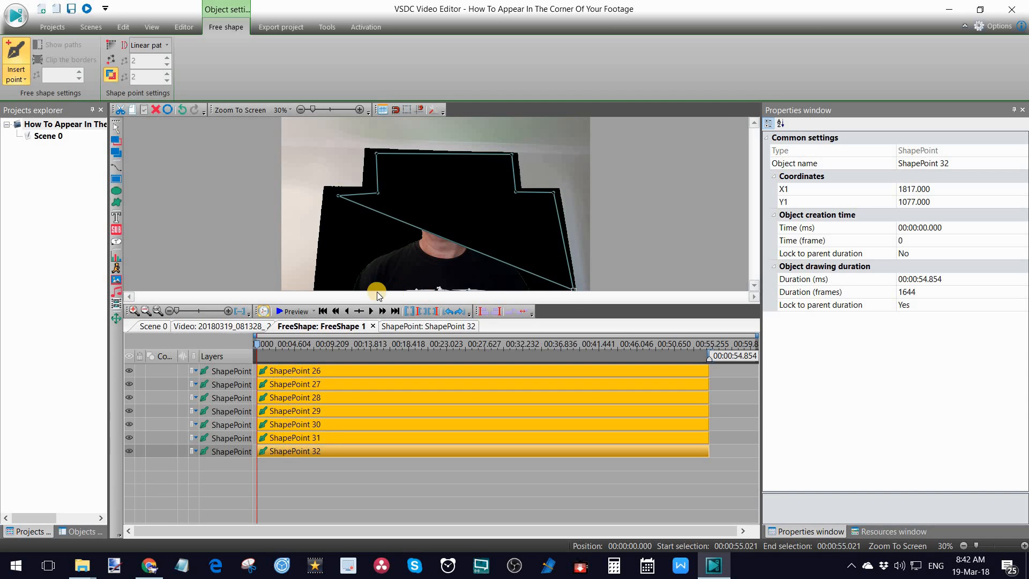
{"action": "left_click", "coordinate": [321, 290]}
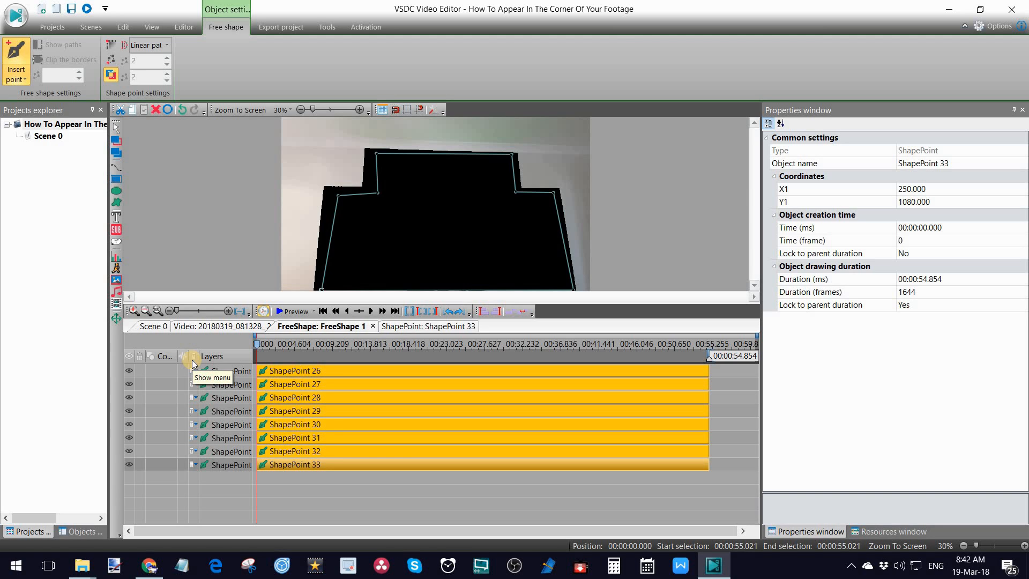
Set the free shape's composition mode to Inverted mask and return to Scene 0
{"action": "left_click", "coordinate": [206, 326]}
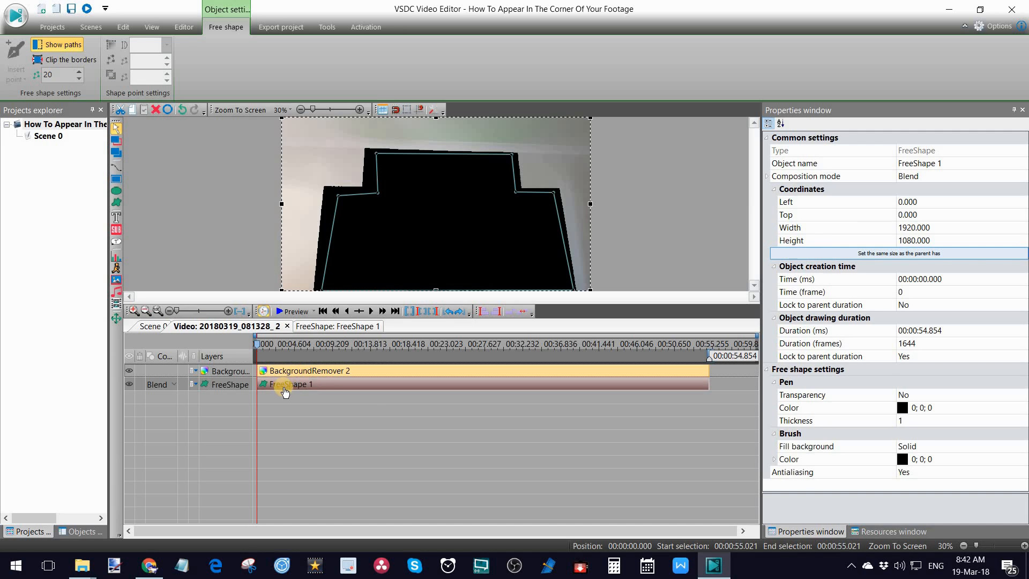
{"action": "left_click", "coordinate": [174, 384]}
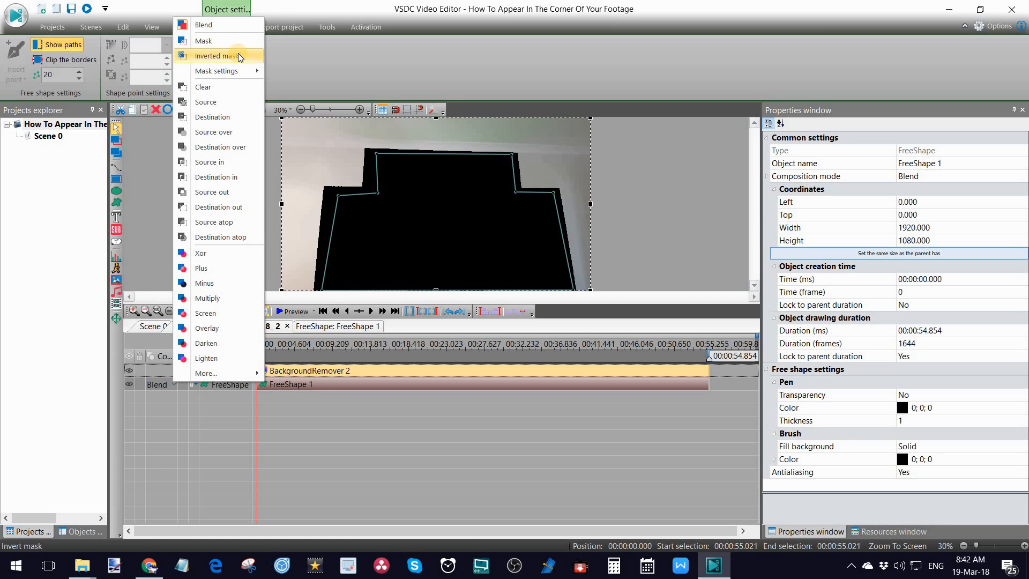
{"action": "left_click", "coordinate": [239, 57]}
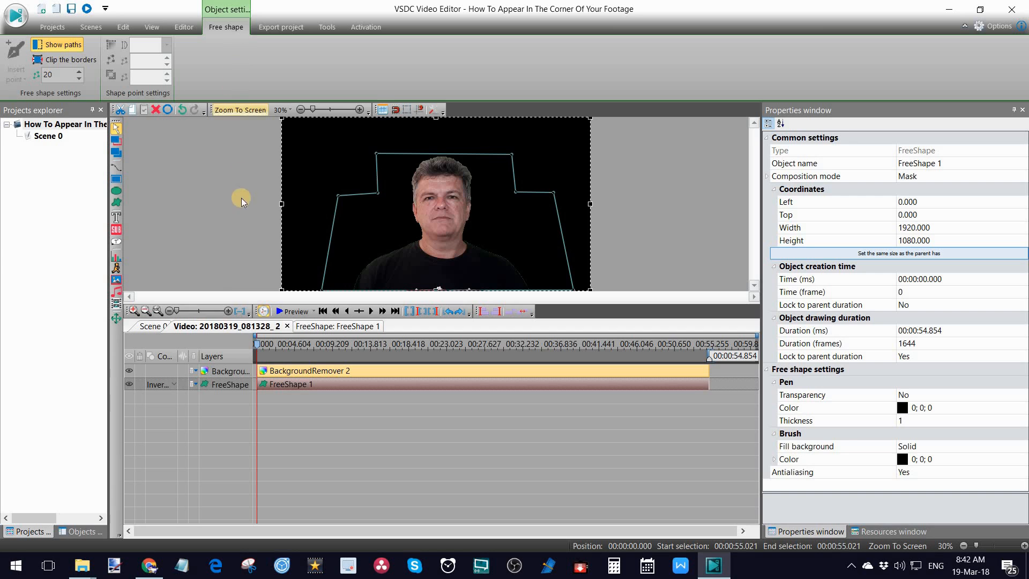
{"action": "left_click", "coordinate": [149, 326]}
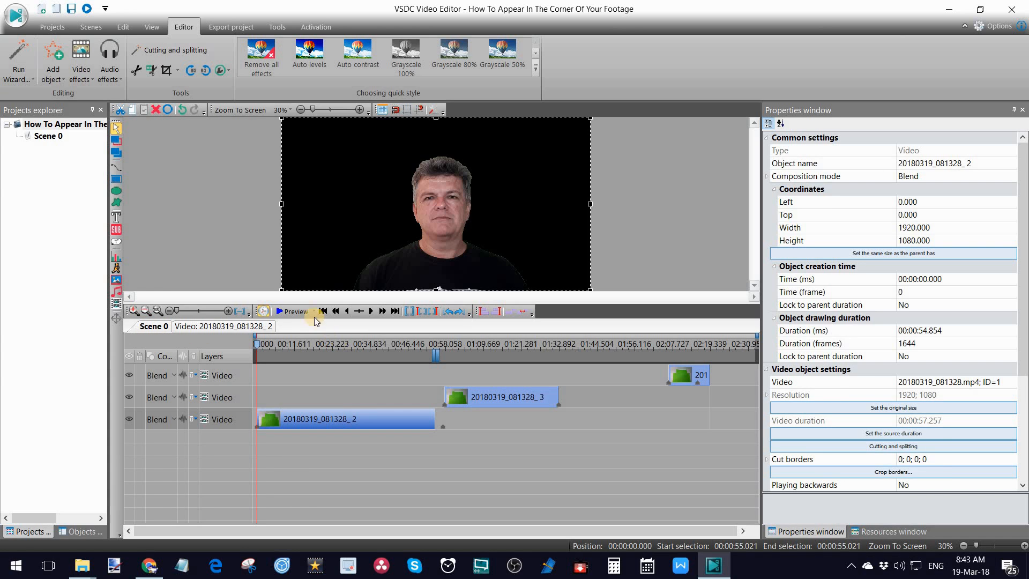
Preview Scene 0 to check the presenter's masked clip against the black background
{"action": "left_click", "coordinate": [294, 312]}
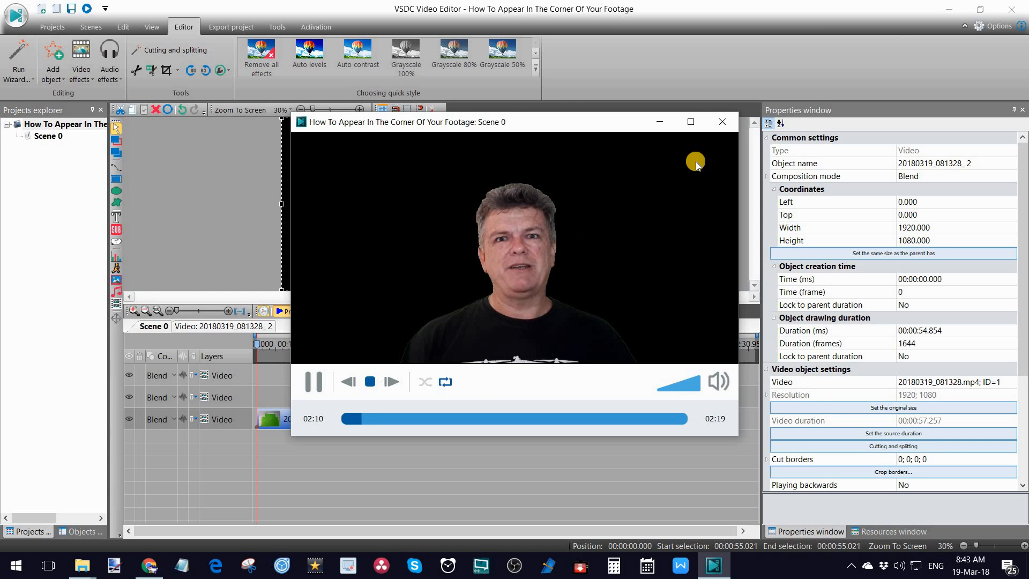
{"action": "left_click", "coordinate": [723, 121]}
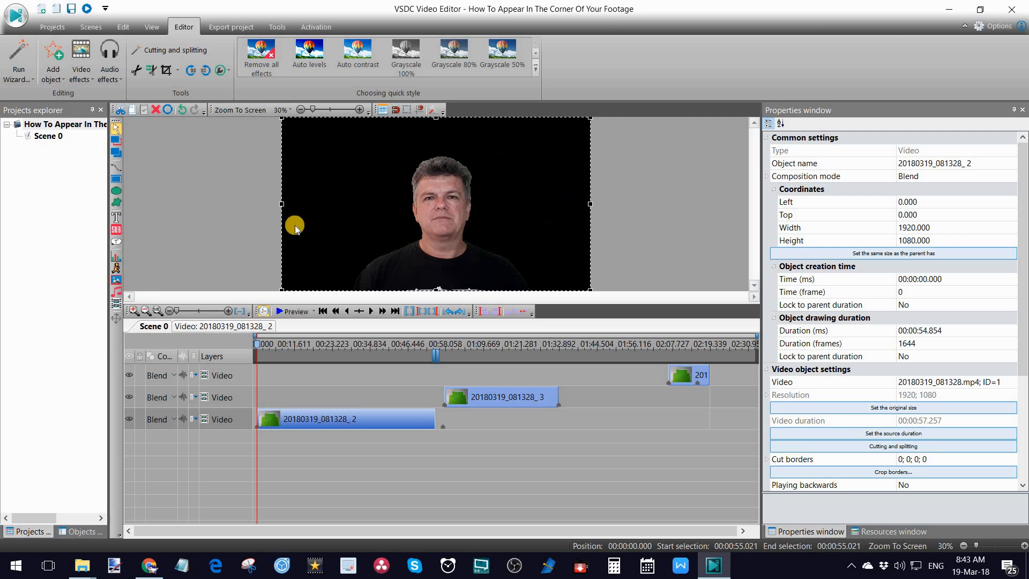
Add the GOPR0298 footage from the Last Flight folder as a new layer, positioned from the scene's beginning
{"action": "left_click", "coordinate": [115, 306]}
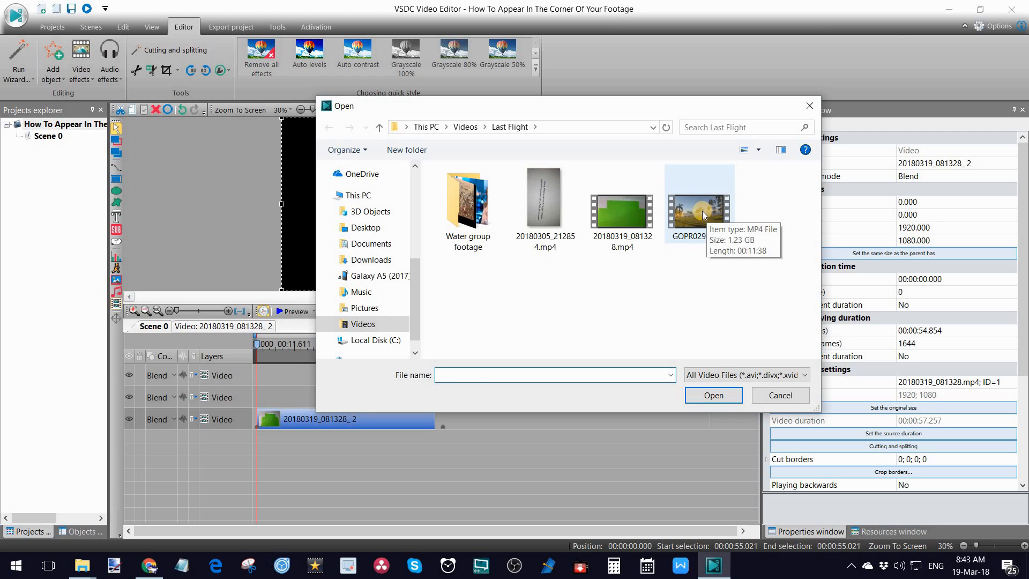
{"action": "left_click", "coordinate": [702, 212]}
{"action": "left_click", "coordinate": [714, 401]}
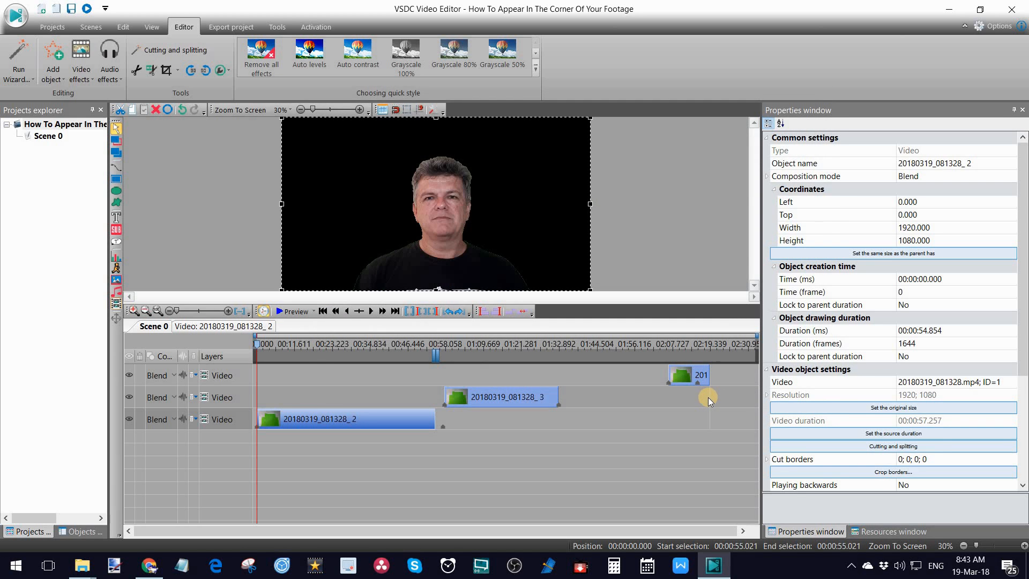
{"action": "left_click", "coordinate": [428, 236]}
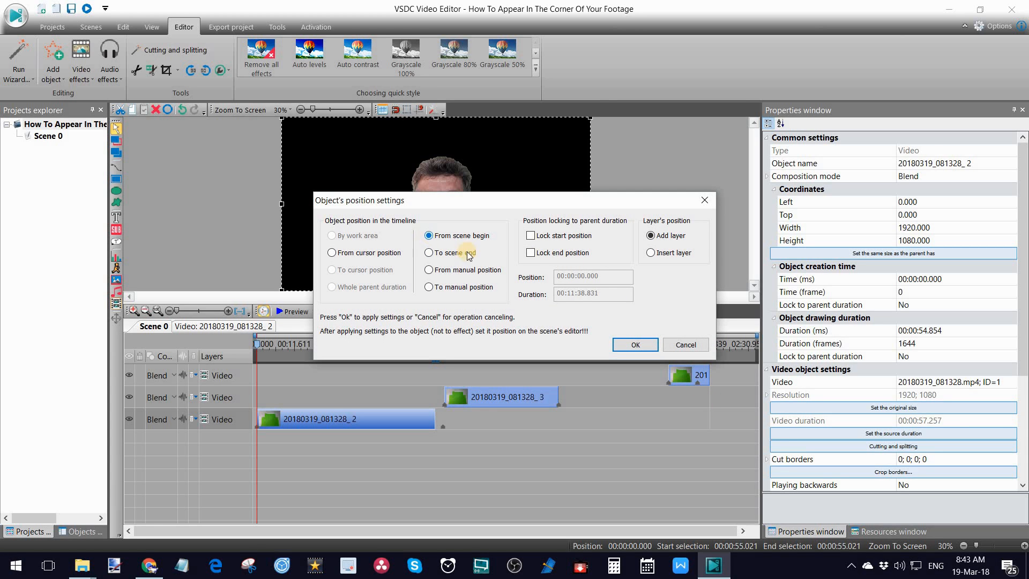
{"action": "left_click", "coordinate": [635, 345]}
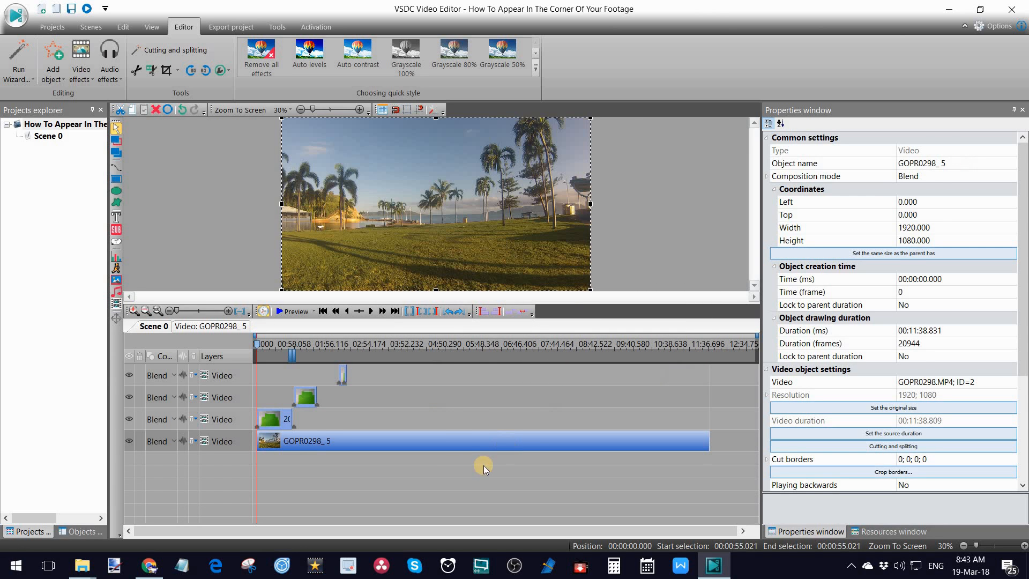
Try to move the GOPR0298 footage one layer up in the layer order
{"action": "left_click", "coordinate": [269, 441]}
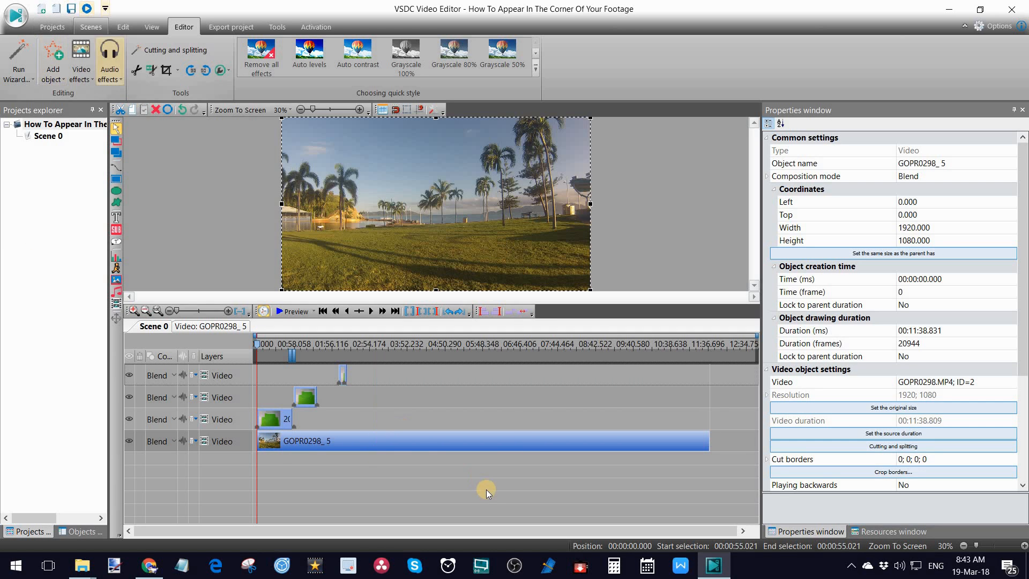
{"action": "right_click", "coordinate": [403, 444]}
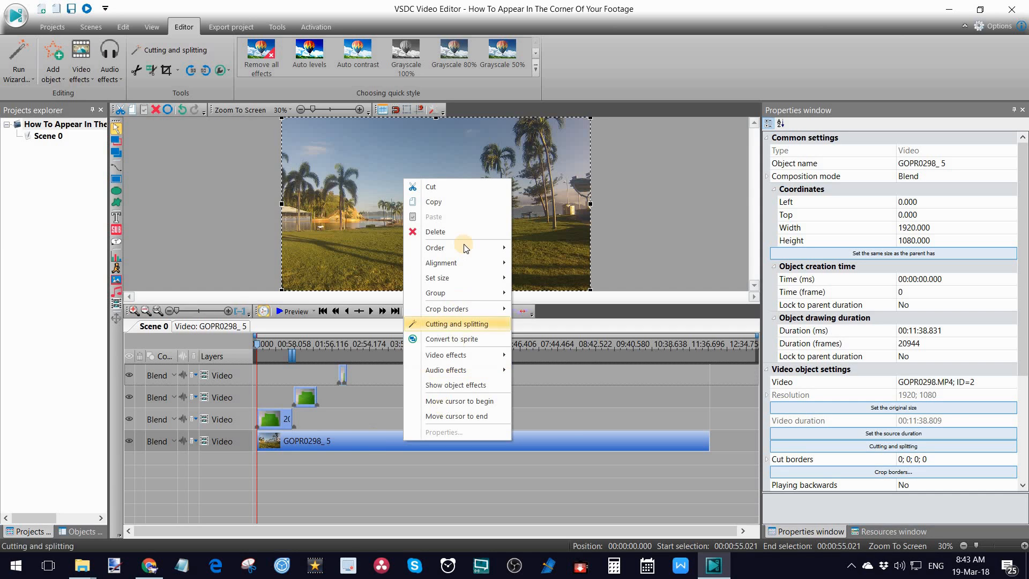
{"action": "mouse_move", "coordinate": [465, 248]}
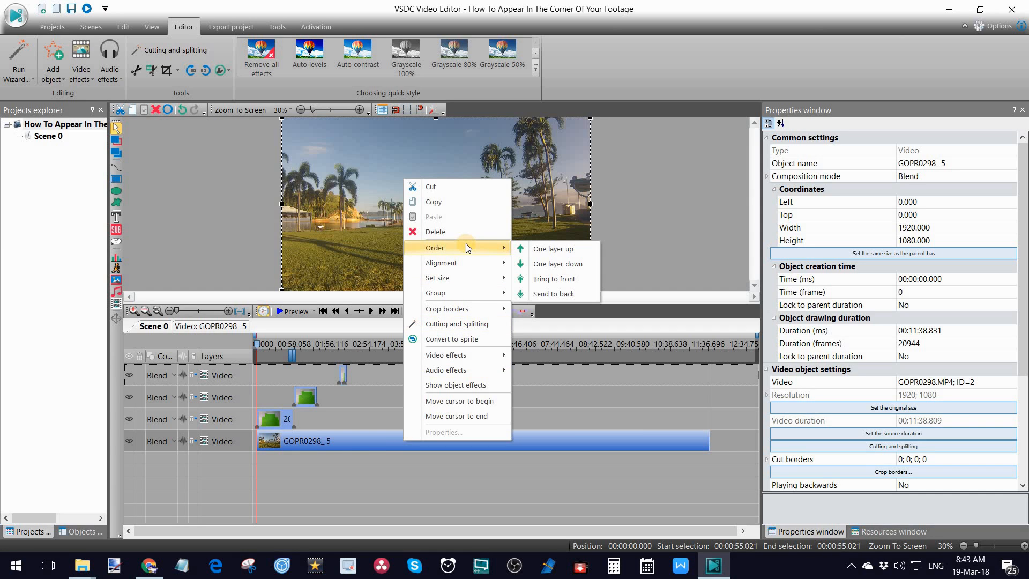
{"action": "left_click", "coordinate": [550, 249]}
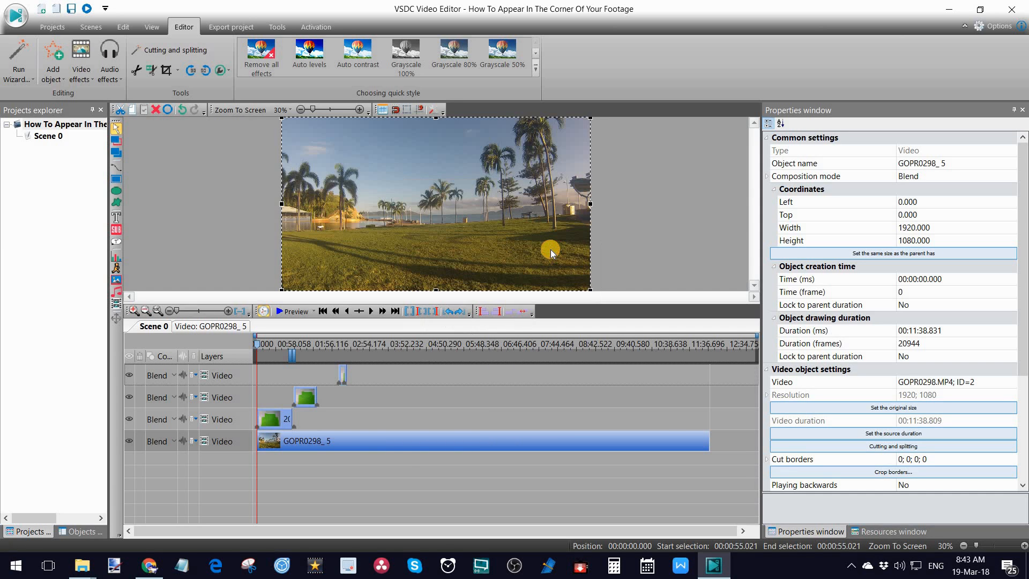
Move the GOPR0298 footage one layer down in the order, behind the presenter's clip
{"action": "right_click", "coordinate": [381, 441]}
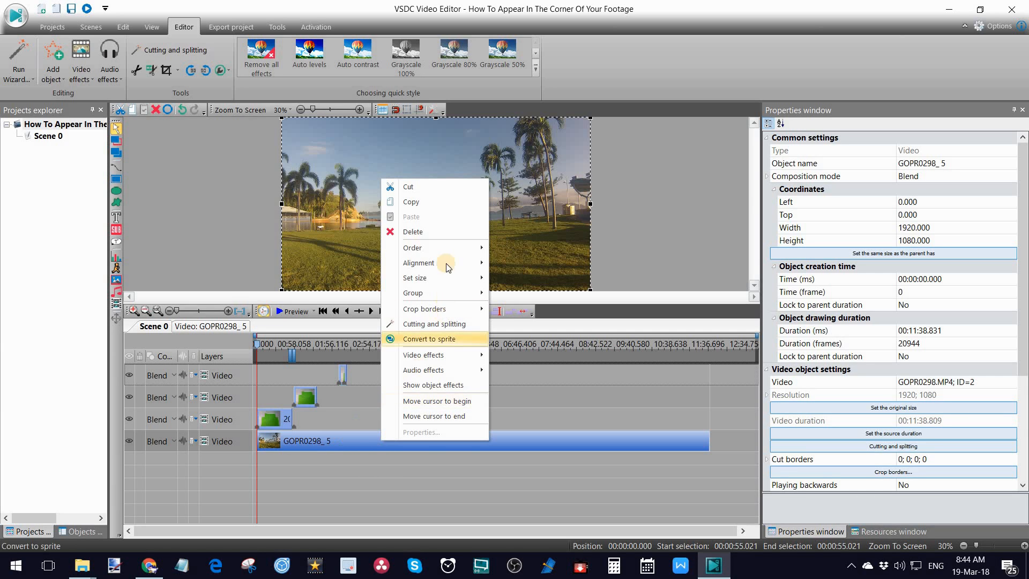
{"action": "mouse_move", "coordinate": [467, 249]}
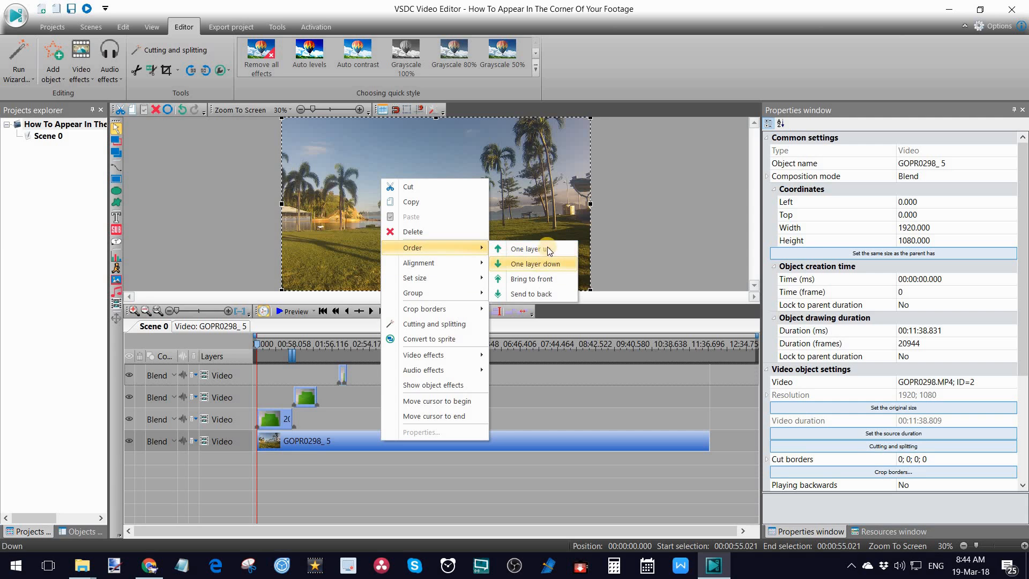
{"action": "left_click", "coordinate": [548, 264]}
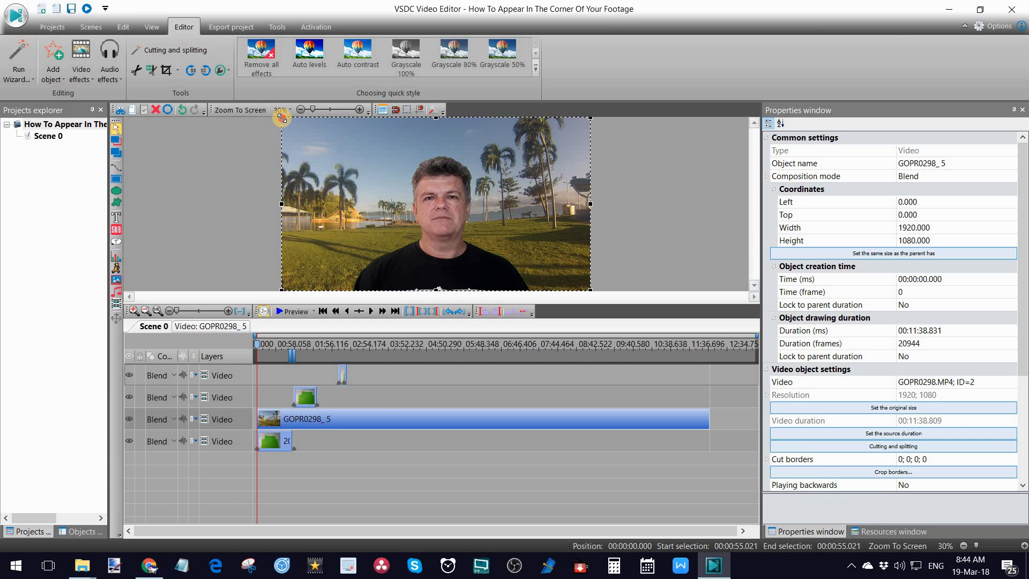
Try resizing the GOPR0298 footage from its upper-left corner to about 1887 × 1061, and undo the resize
{"action": "mouse_move", "coordinate": [282, 118]}
{"action": "left_mouse_down"}
{"action": "mouse_move", "coordinate": [299, 129]}
{"action": "mouse_move", "coordinate": [285, 120]}
{"action": "left_mouse_up"}
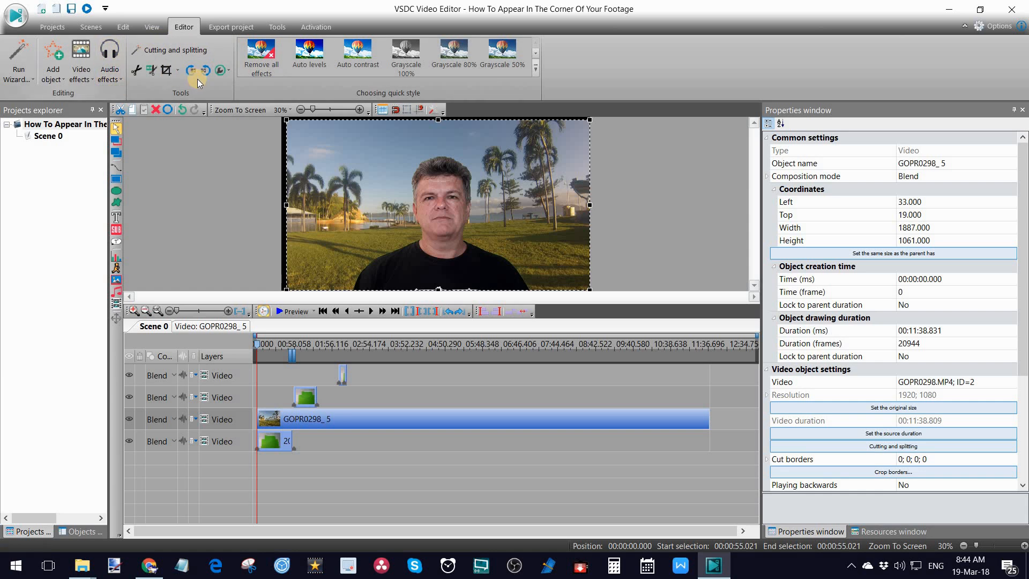
{"action": "left_click", "coordinate": [183, 111]}
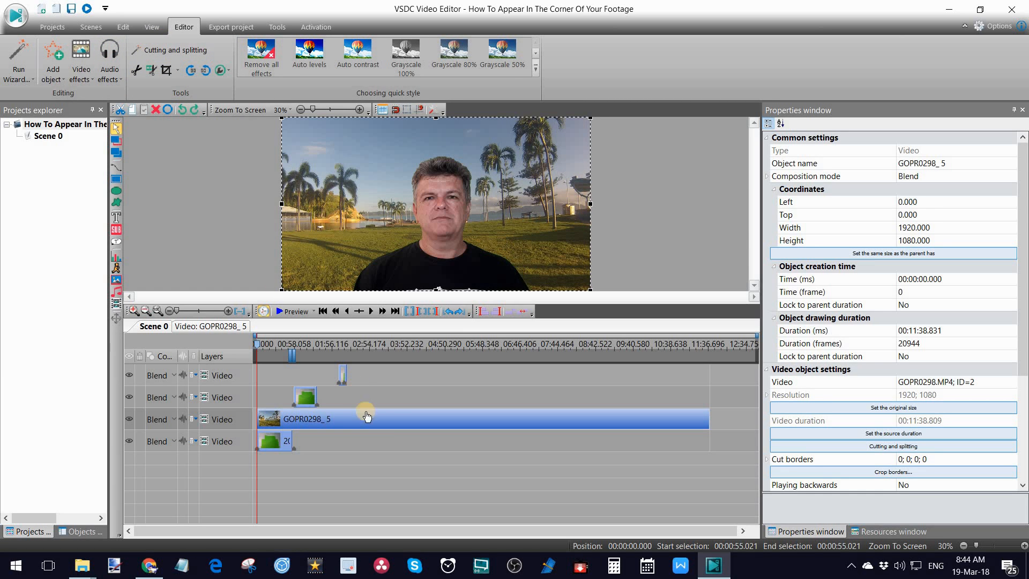
Shrink the presenter's clip 20180319_081328_ 2 to about 680 × 383 in the frame's lower-right corner and preview the scene
{"action": "left_click", "coordinate": [355, 442]}
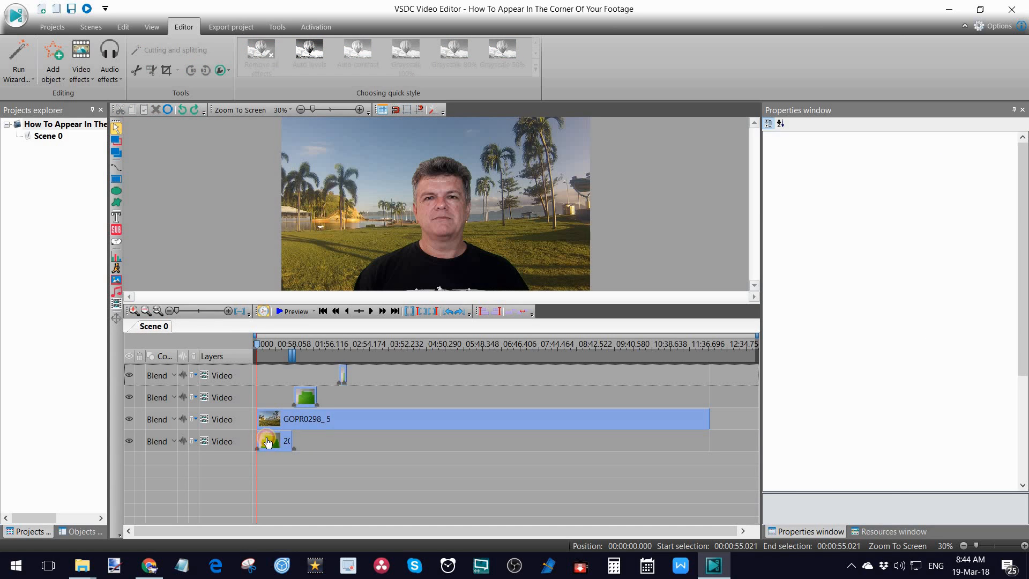
{"action": "left_click", "coordinate": [268, 442]}
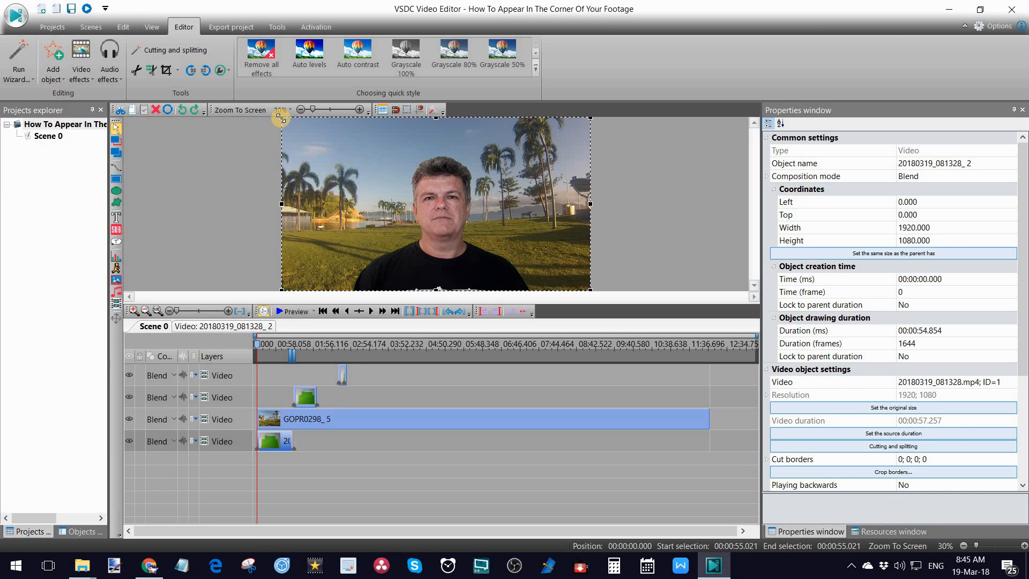
{"action": "left_click_drag", "start_coordinate": [281, 118], "coordinate": [448, 230]}
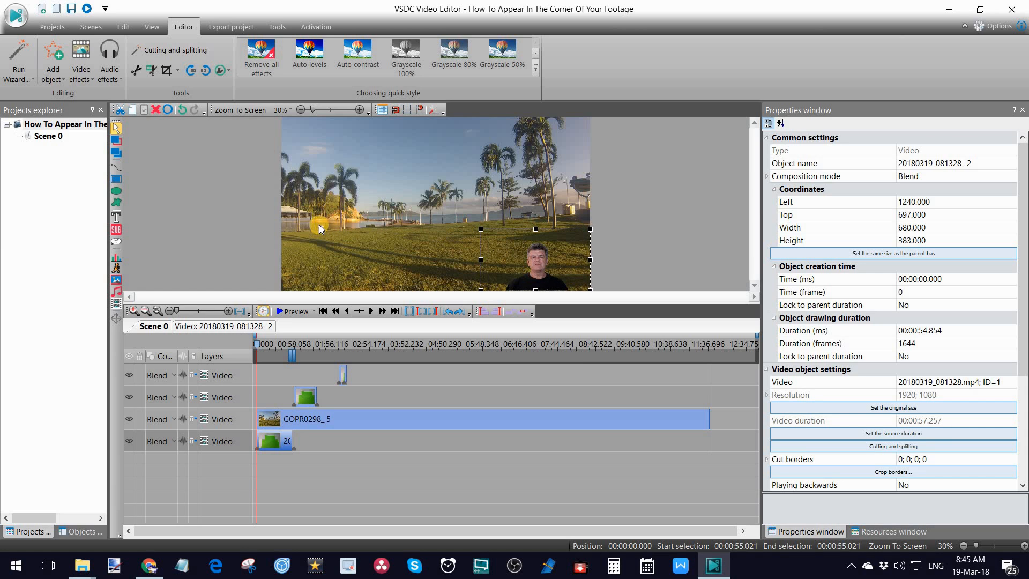
{"action": "left_click", "coordinate": [295, 311]}
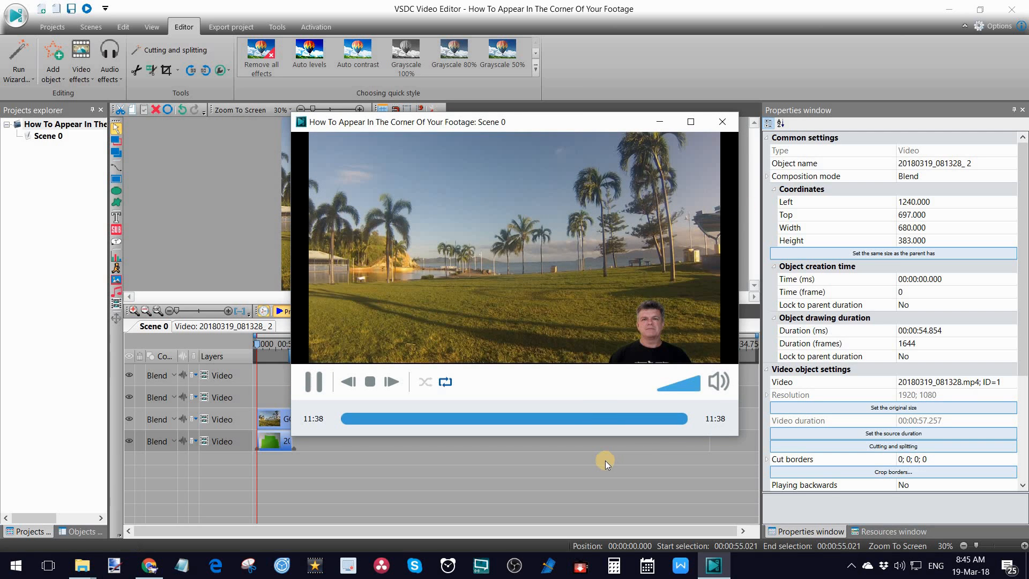